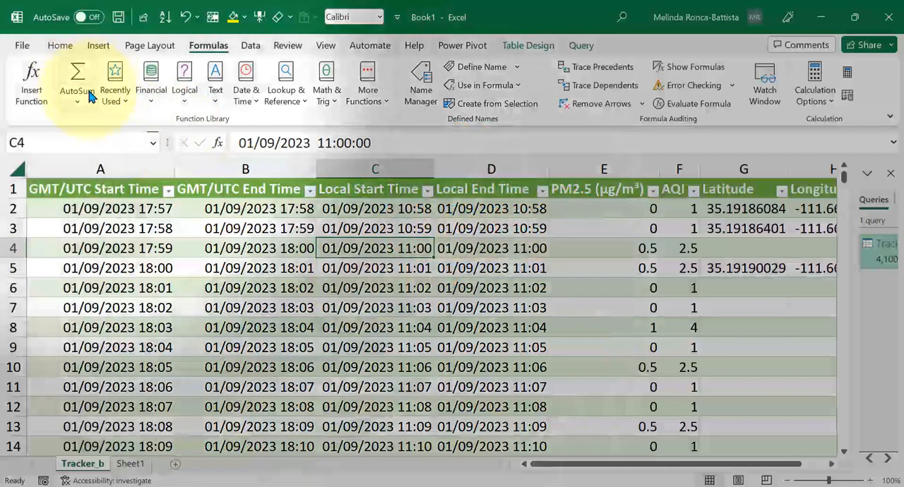
# - Insert a PivotTable on a new worksheet from the Tracker_b table
pyautogui.click(61, 46)
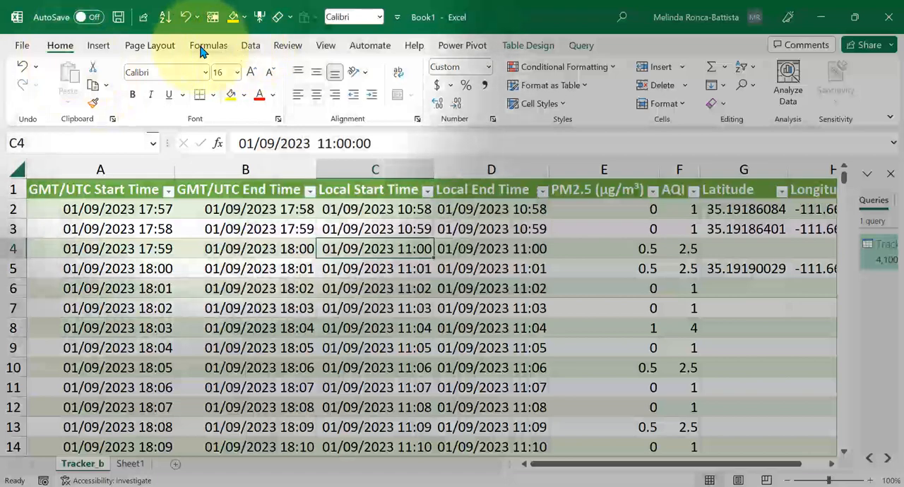
pyautogui.click(96, 45)
pyautogui.click(37, 70)
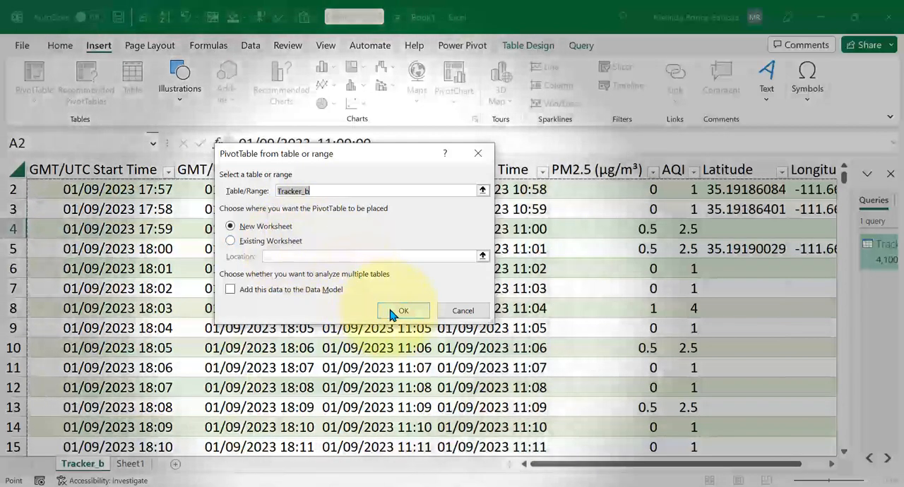
pyautogui.click(392, 312)
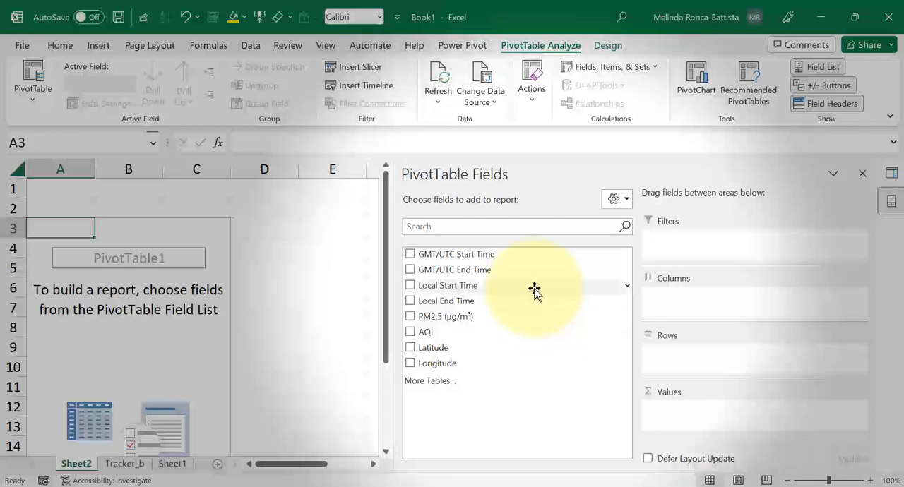
# - Add the Local Start Time field to the PivotTable's rows and check its Days and Hours grouping
pyautogui.moveTo(535, 289); pyautogui.dragTo(684, 362)
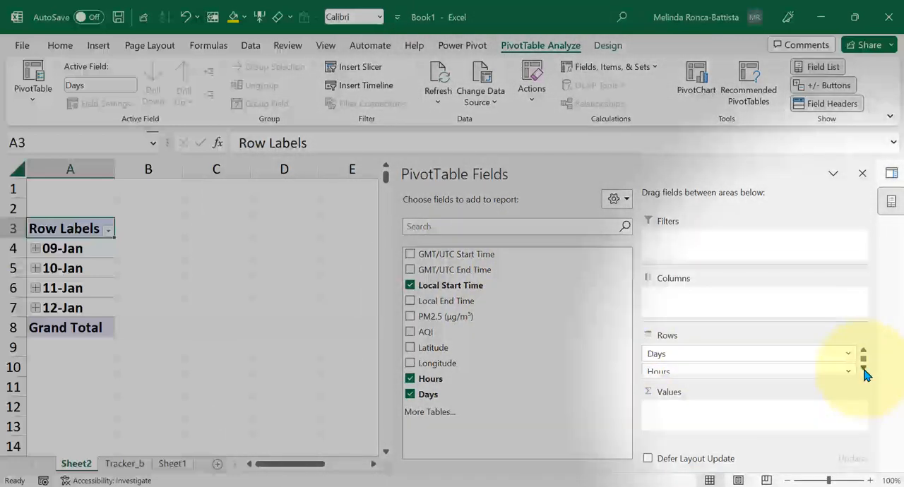
pyautogui.click(863, 368)
pyautogui.click(863, 368)
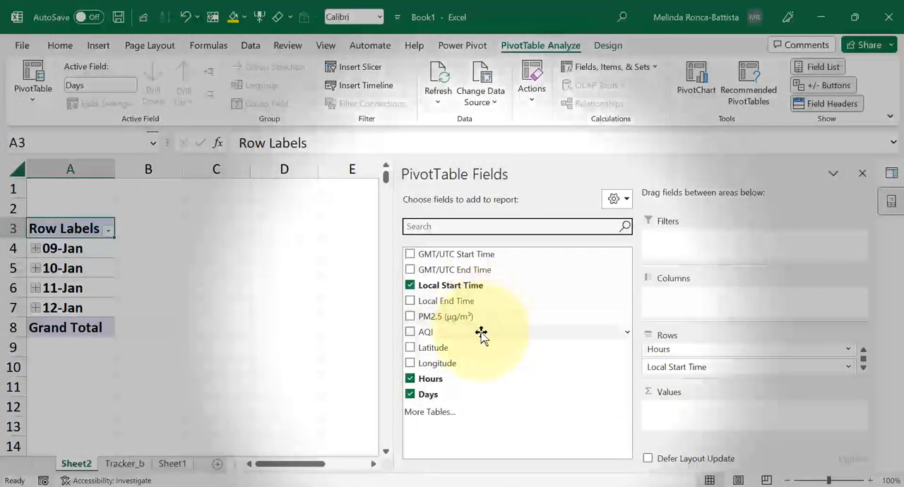
# - Add AQI to the PivotTable's values and set it to be summarized by Average
pyautogui.moveTo(480, 334); pyautogui.dragTo(667, 416)
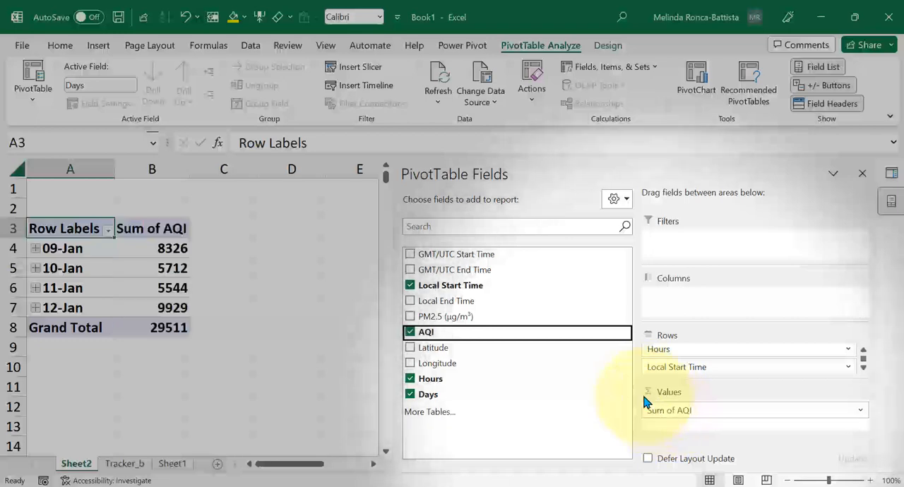
pyautogui.click(714, 411)
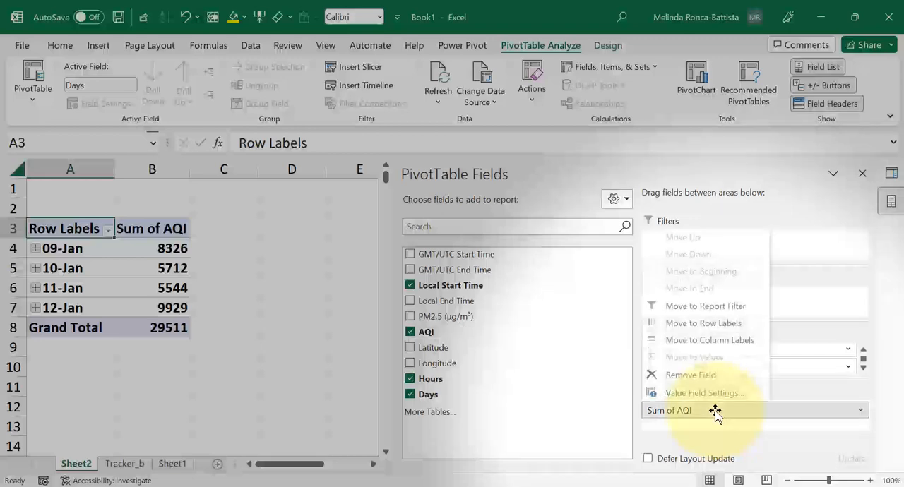
pyautogui.click(702, 395)
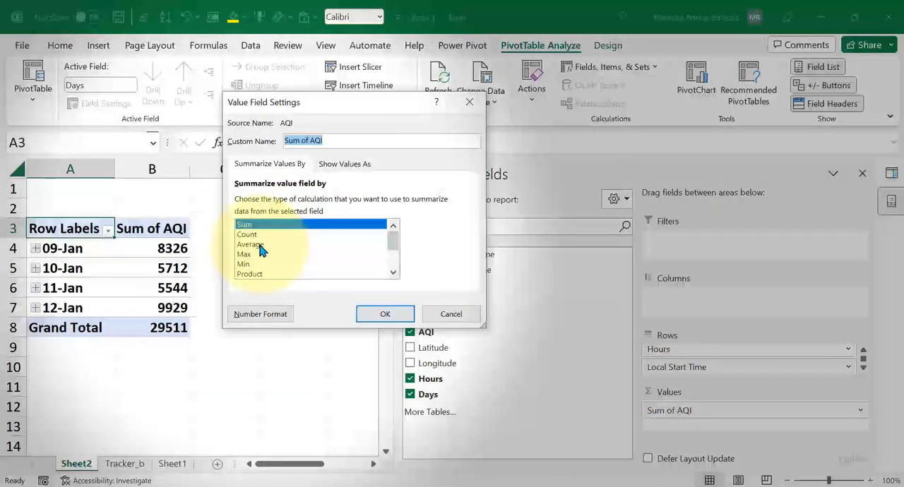
pyautogui.click(260, 246)
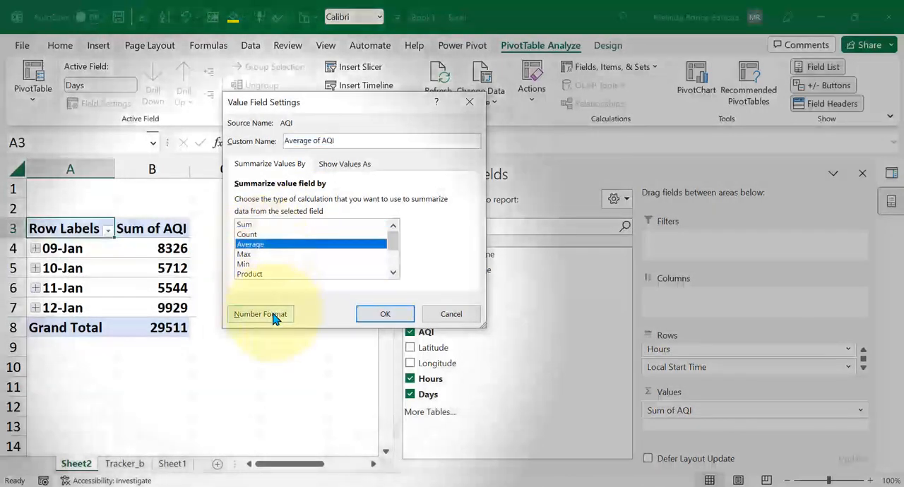
# - Format the Average of AQI values as Number with 1 decimal place and apply the field settings
pyautogui.click(261, 314)
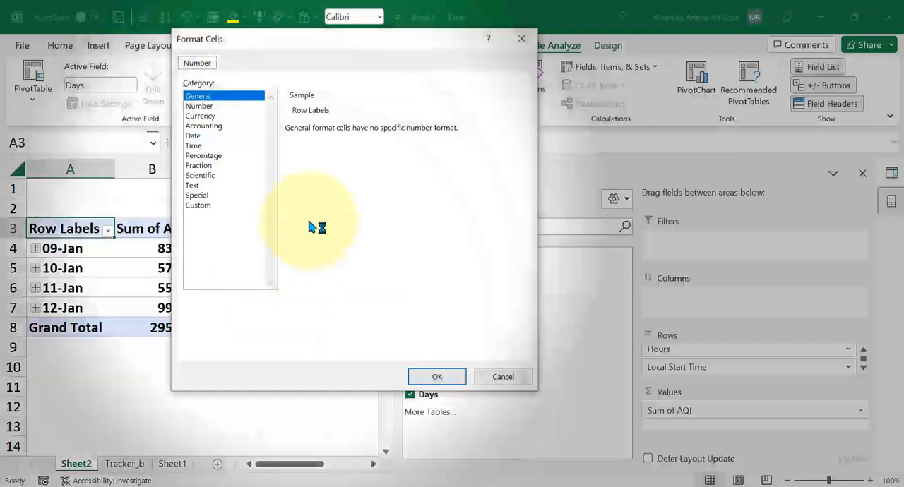
pyautogui.click(201, 107)
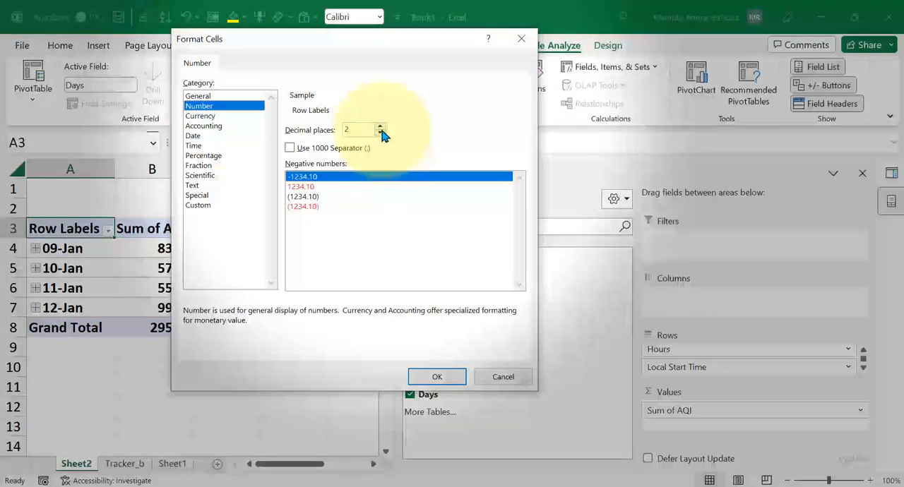
pyautogui.click(380, 133)
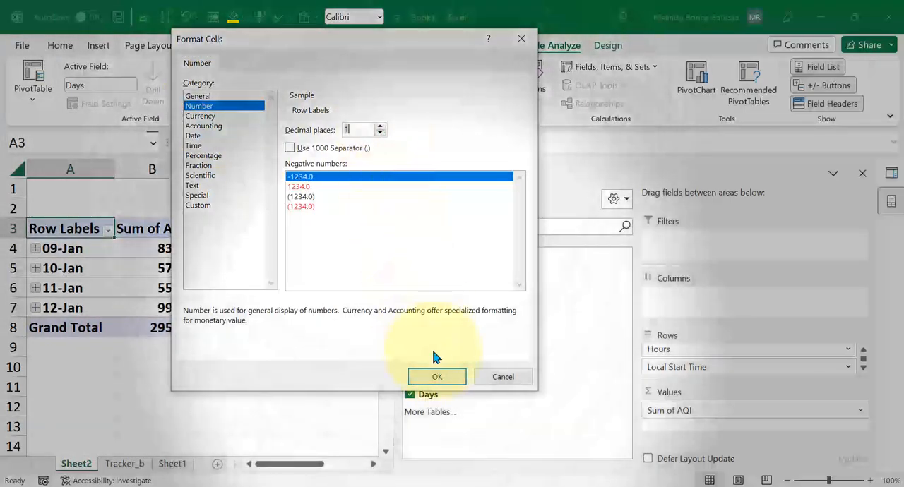
pyautogui.click(446, 377)
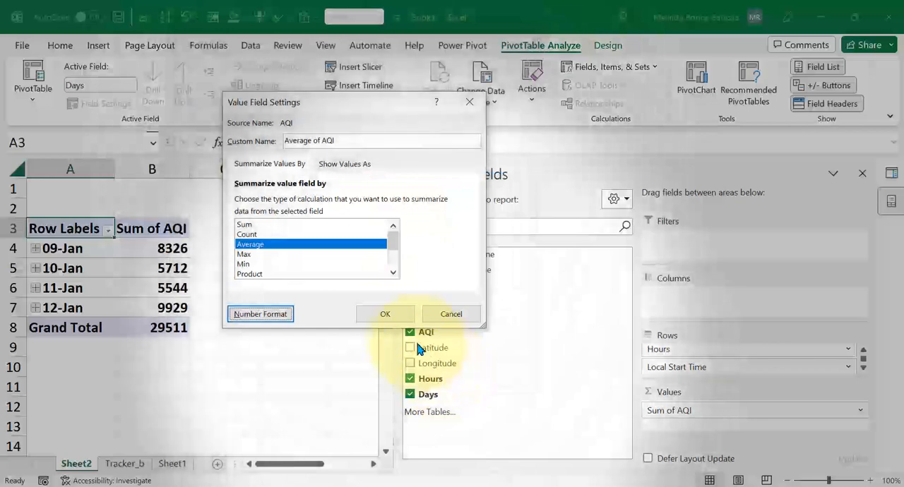
pyautogui.click(401, 319)
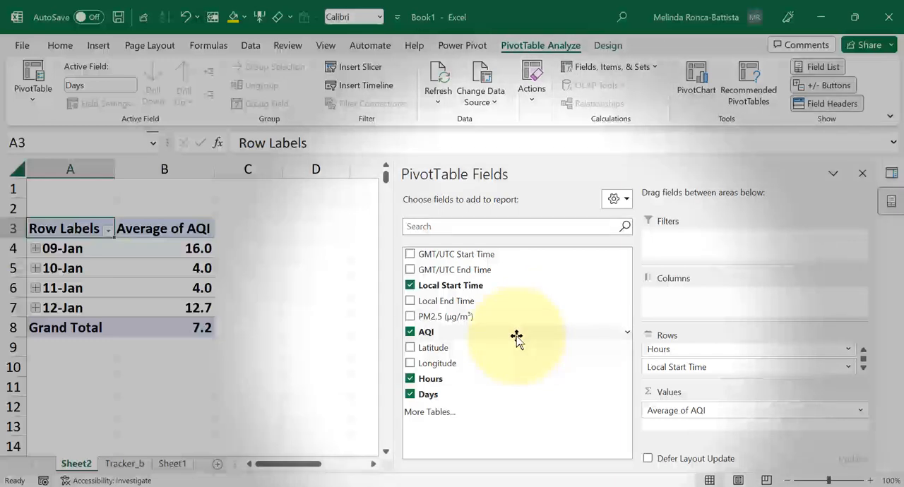
# - Add AQI to the PivotTable's values a second time and summarize this copy by Max
pyautogui.moveTo(516, 338); pyautogui.dragTo(653, 413)
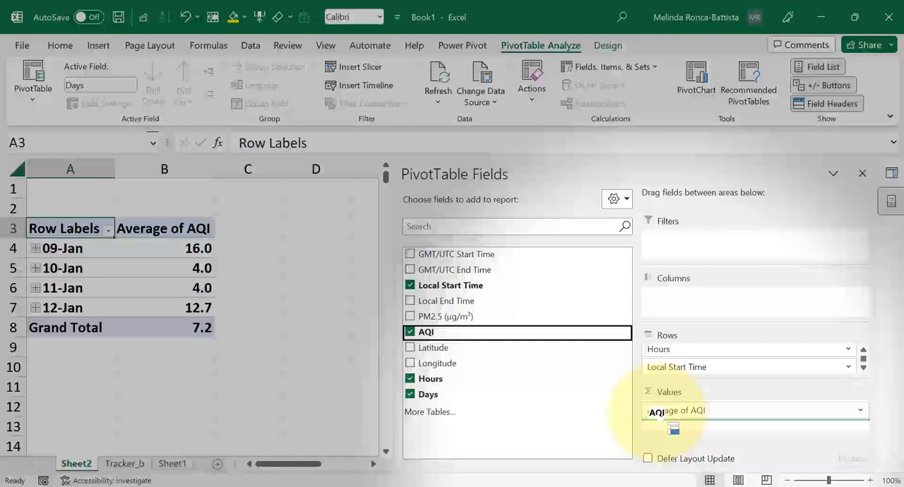
pyautogui.moveTo(670, 424); pyautogui.dragTo(671, 424)
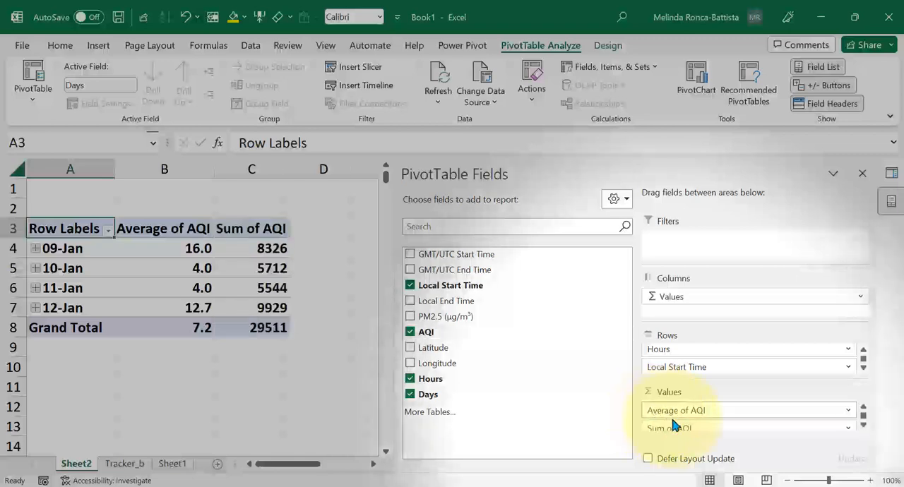
pyautogui.click(672, 427)
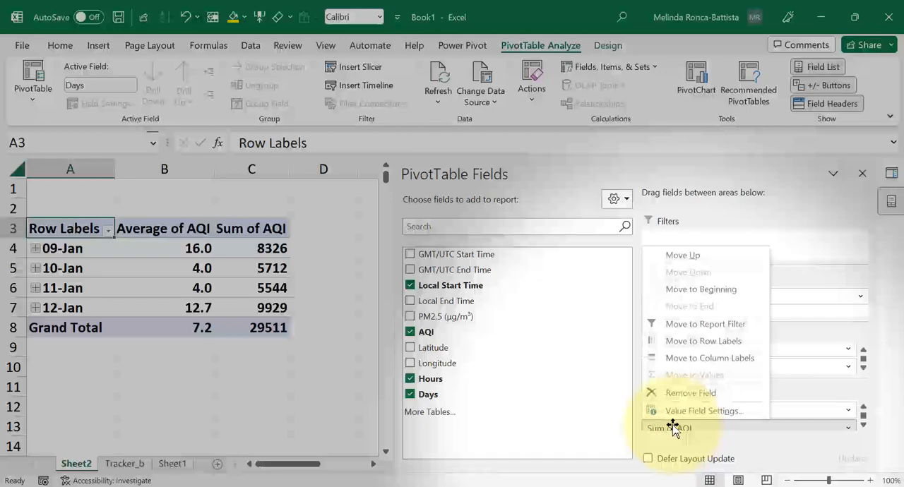
pyautogui.click(672, 413)
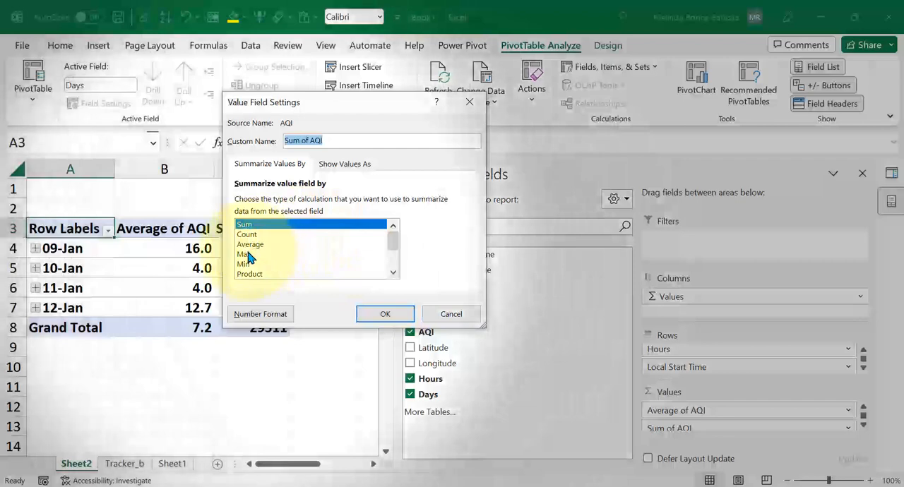
pyautogui.click(247, 254)
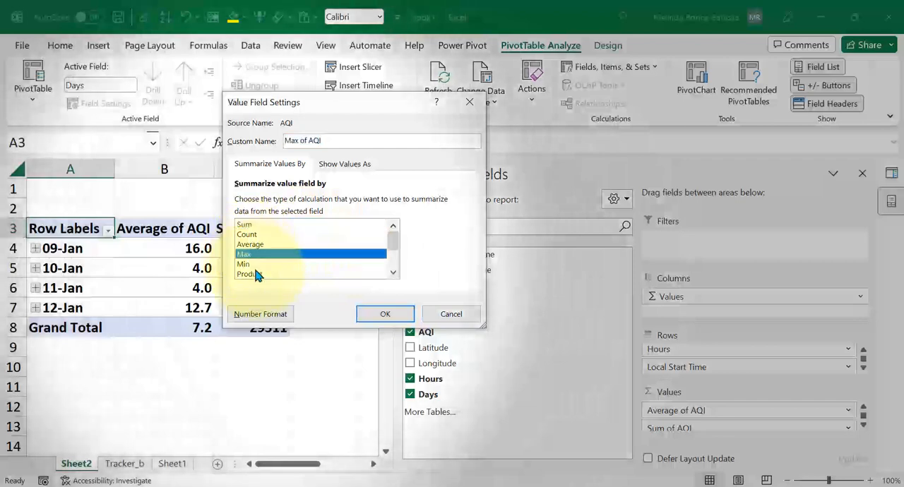
# - Format the Max of AQI values as Number with 1 decimal place and apply the field settings
pyautogui.click(277, 316)
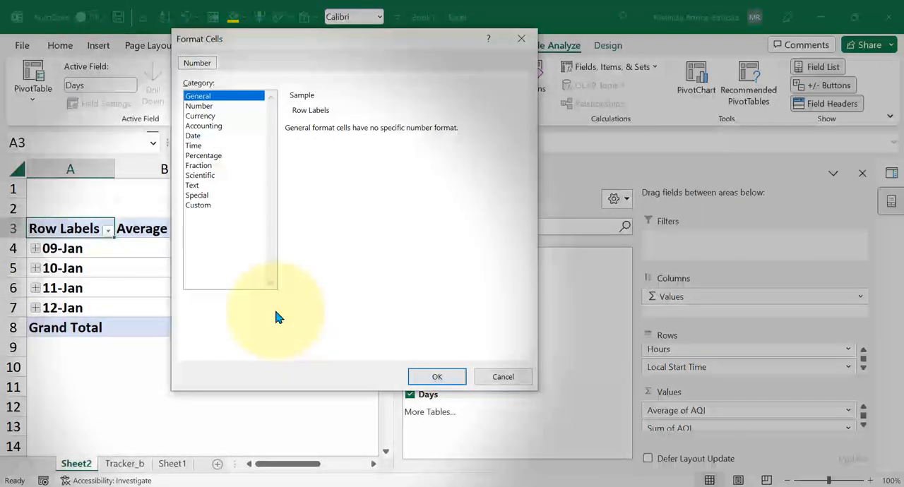
pyautogui.click(205, 106)
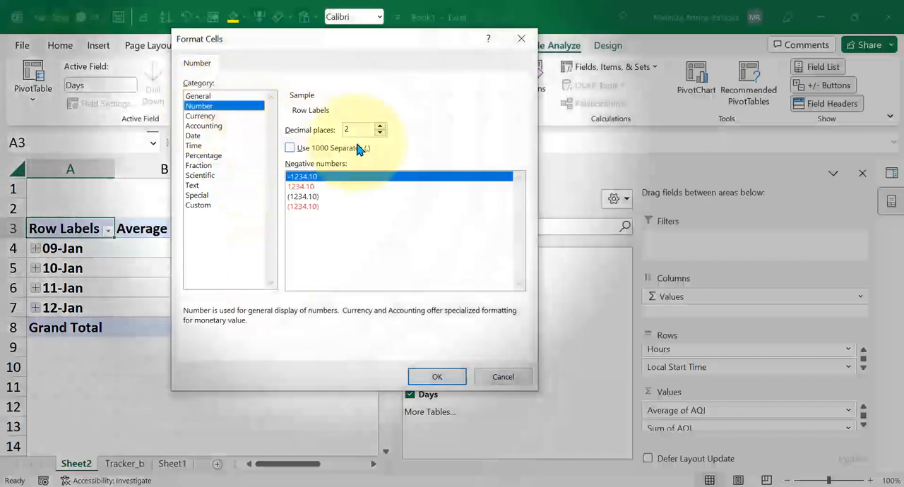
pyautogui.click(380, 133)
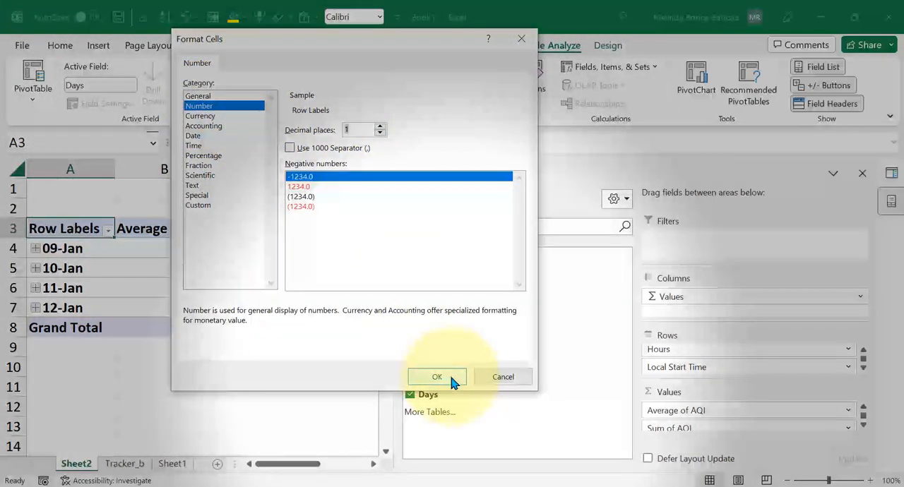
pyautogui.click(452, 382)
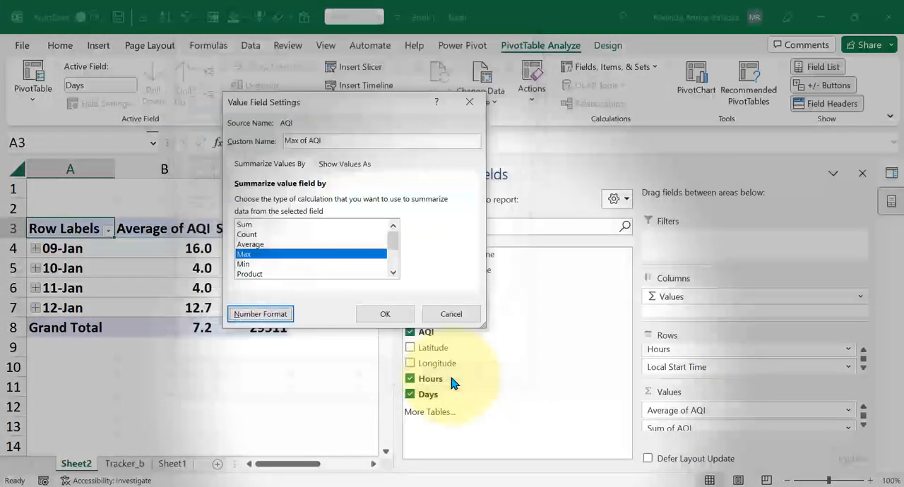
pyautogui.click(393, 322)
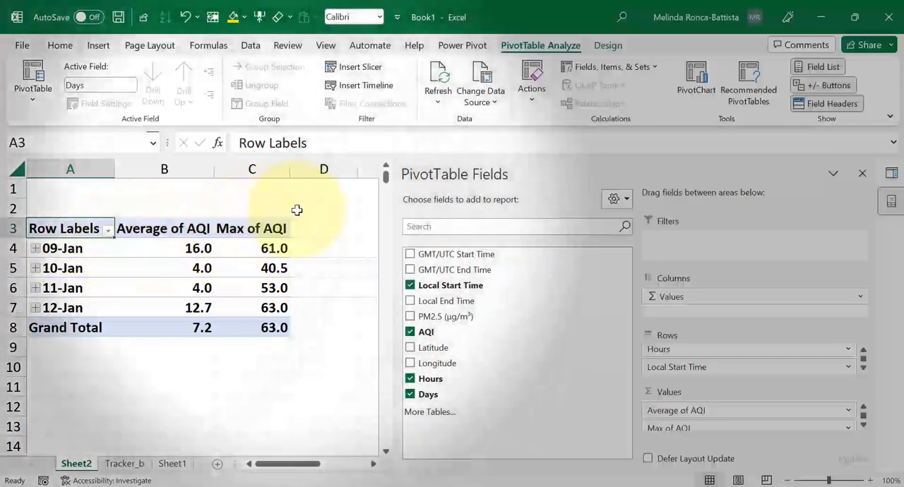
# - Hide the PivotTable field list and bring it back
pyautogui.click(332, 192)
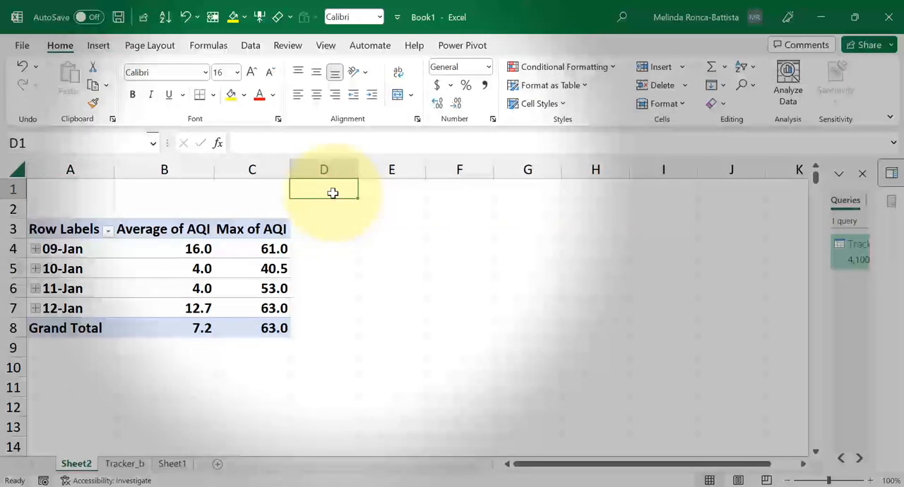
pyautogui.click(171, 246)
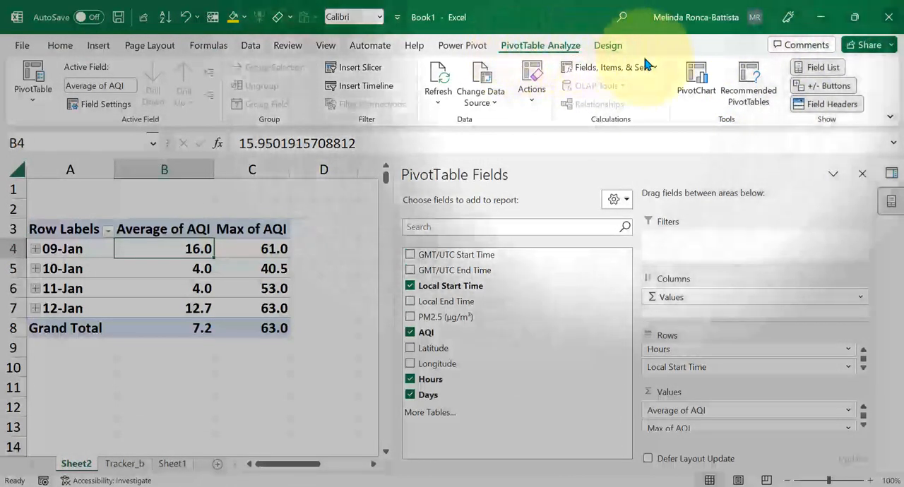
pyautogui.click(808, 67)
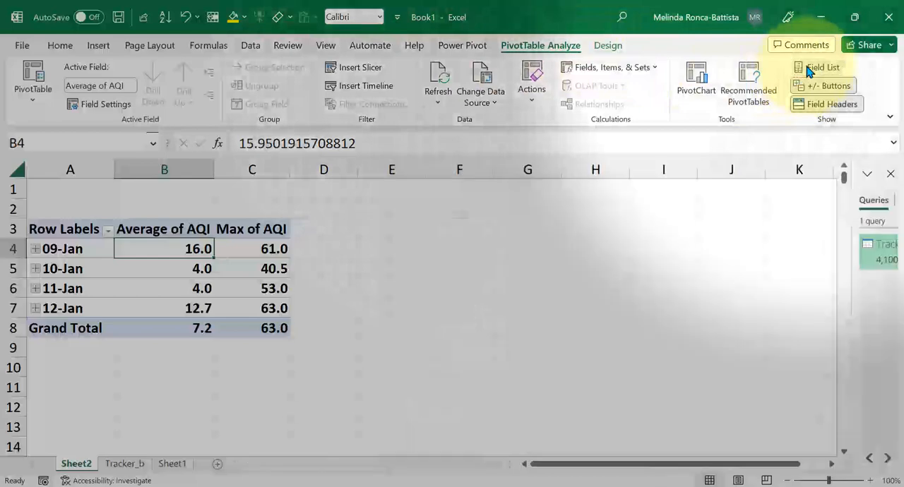
pyautogui.click(808, 67)
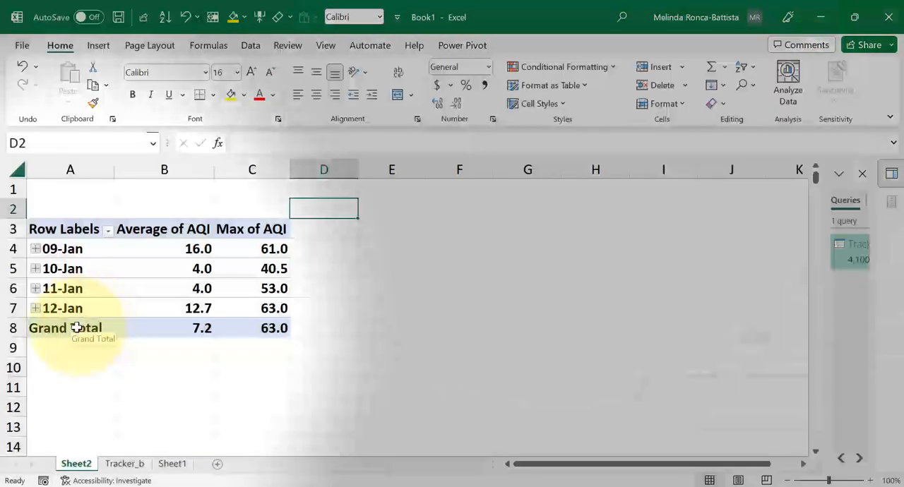
# - Review the PivotTable's Grand Total row and turn grand totals off for rows and columns
pyautogui.click(76, 328)
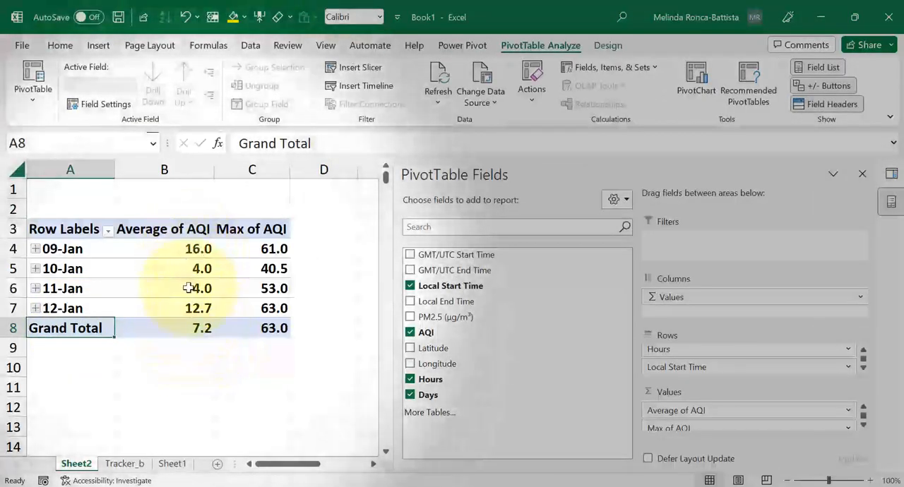
pyautogui.click(192, 328)
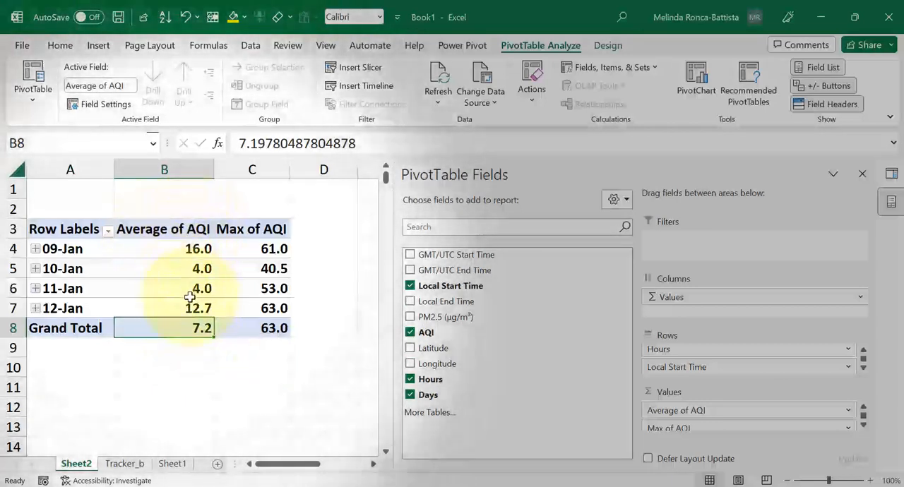
pyautogui.click(254, 328)
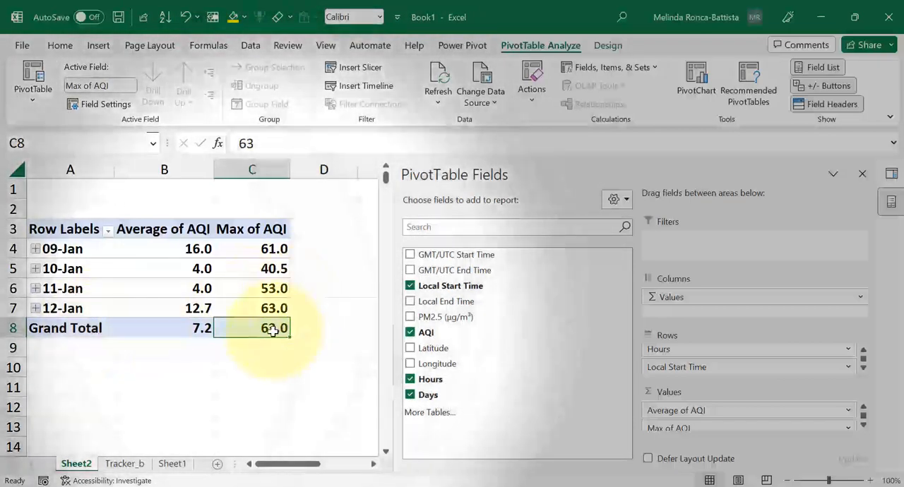
pyautogui.click(91, 327)
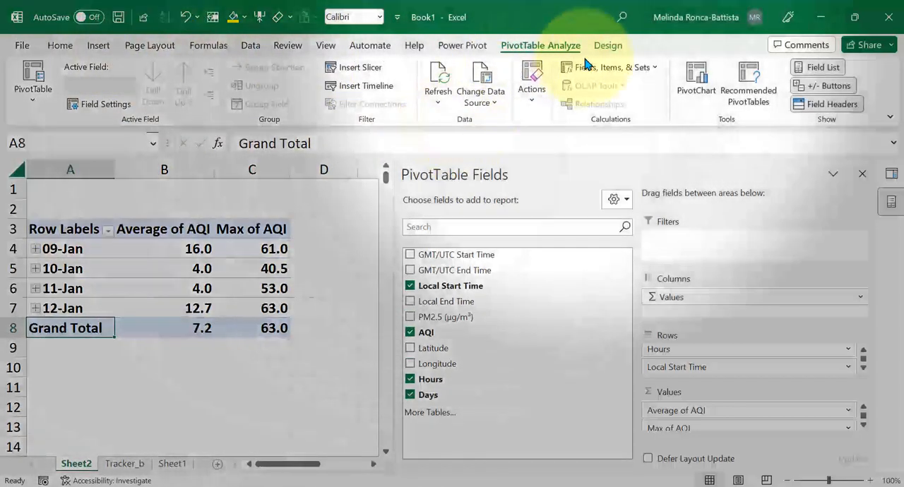
pyautogui.click(607, 47)
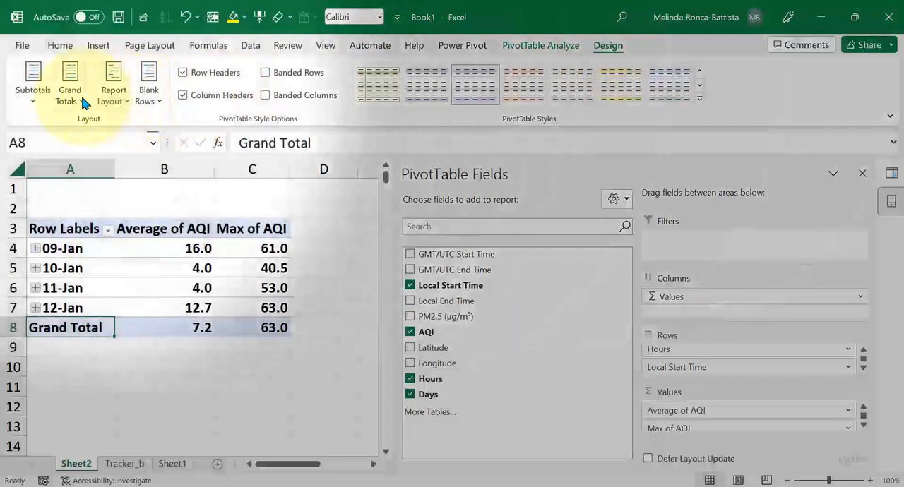
pyautogui.click(82, 101)
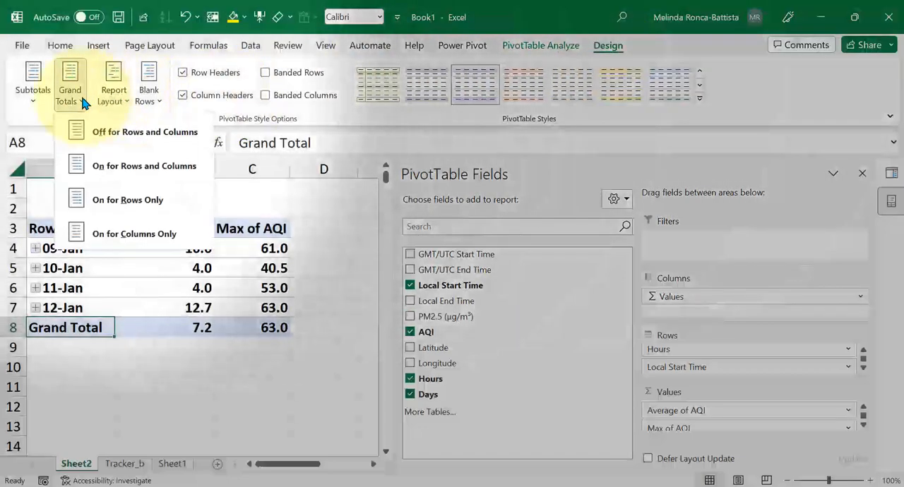
pyautogui.click(96, 144)
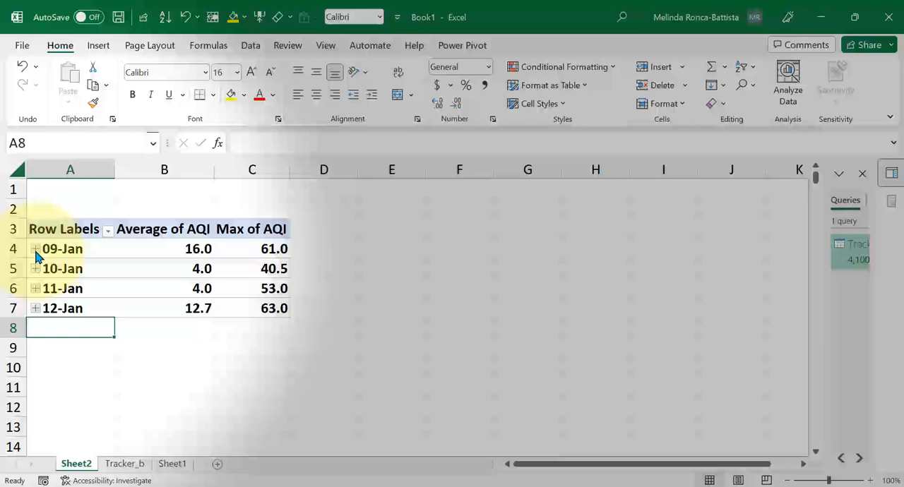
# - Expand 12-Jan and its hour 0 in the PivotTable to examine the hourly and minute values, and collapse both again
pyautogui.click(36, 309)
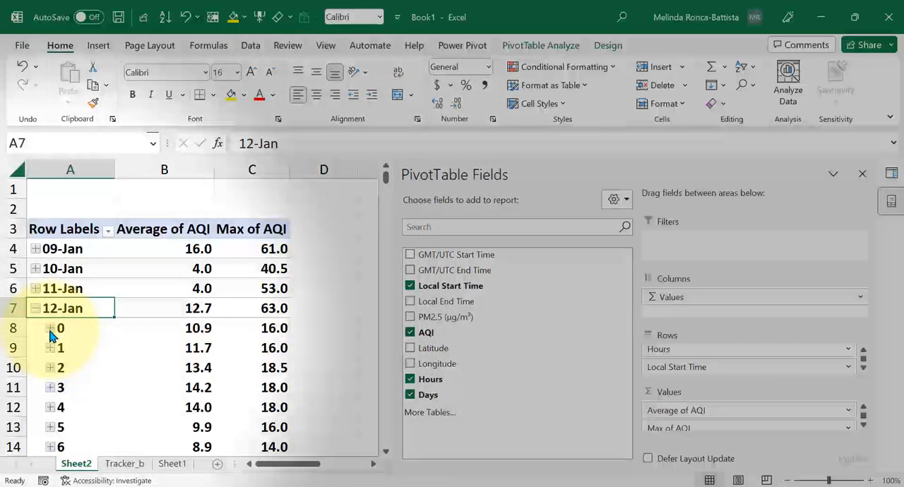
pyautogui.click(50, 329)
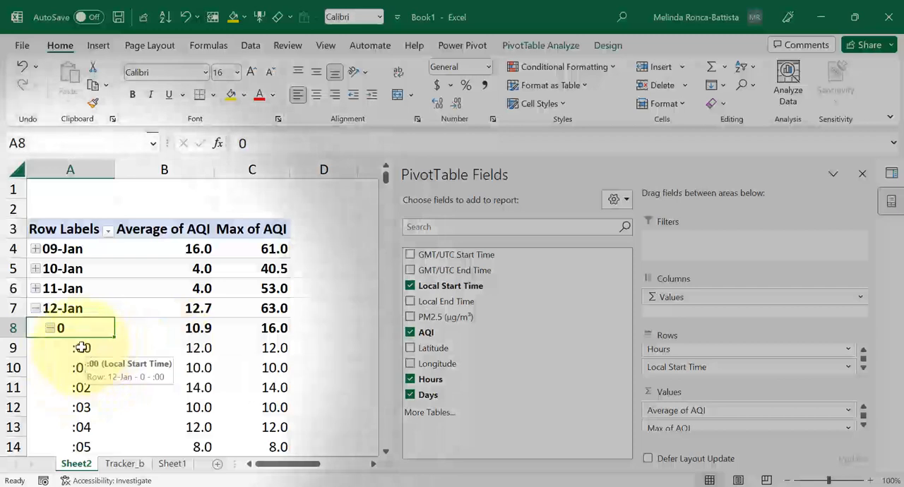
pyautogui.click(50, 329)
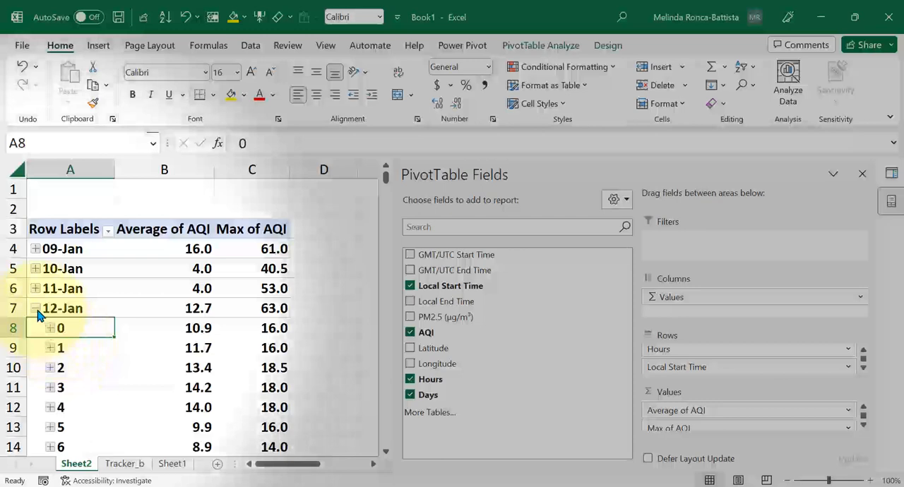
pyautogui.click(35, 309)
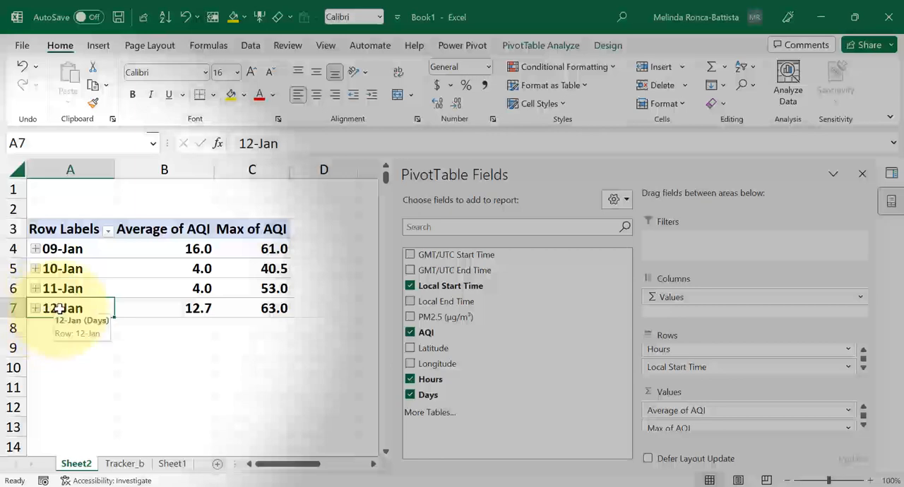
# - Group the PivotTable's dates by Minutes, Hours and Days, and collapse the 09-Jan group
pyautogui.click(61, 250)
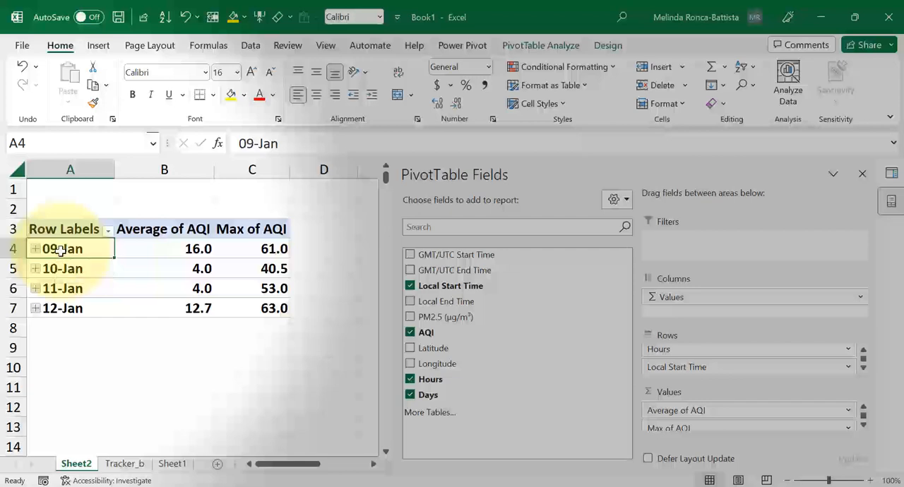
pyautogui.rightClick(61, 250)
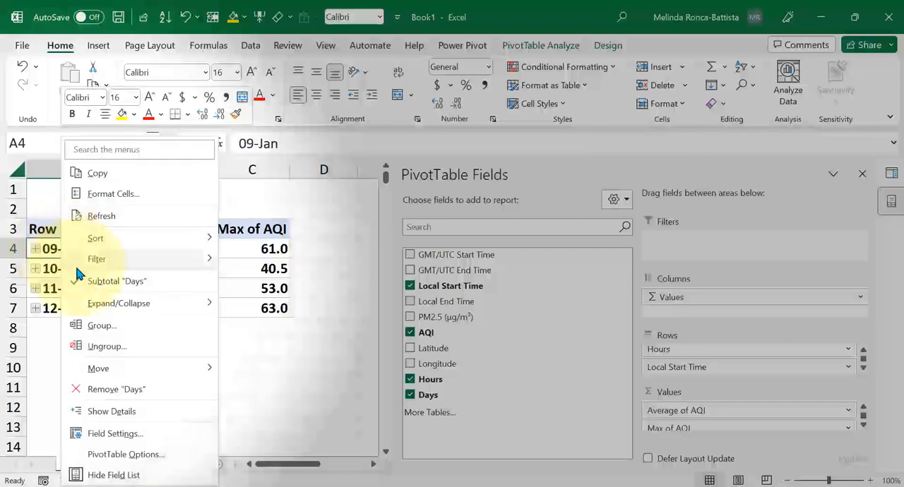
pyautogui.click(118, 332)
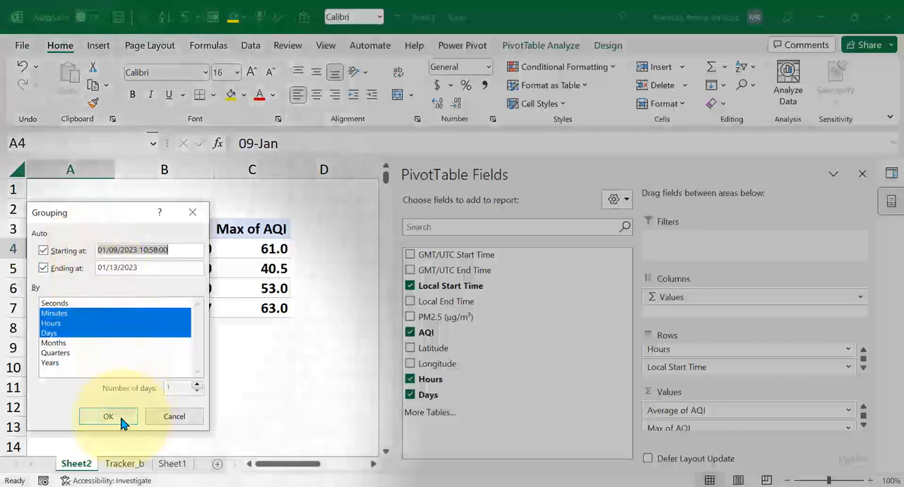
pyautogui.click(118, 418)
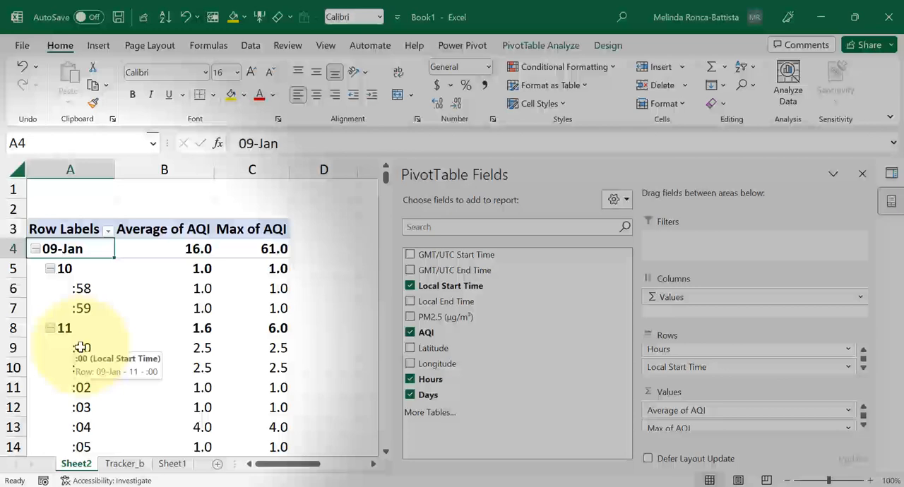
pyautogui.click(36, 249)
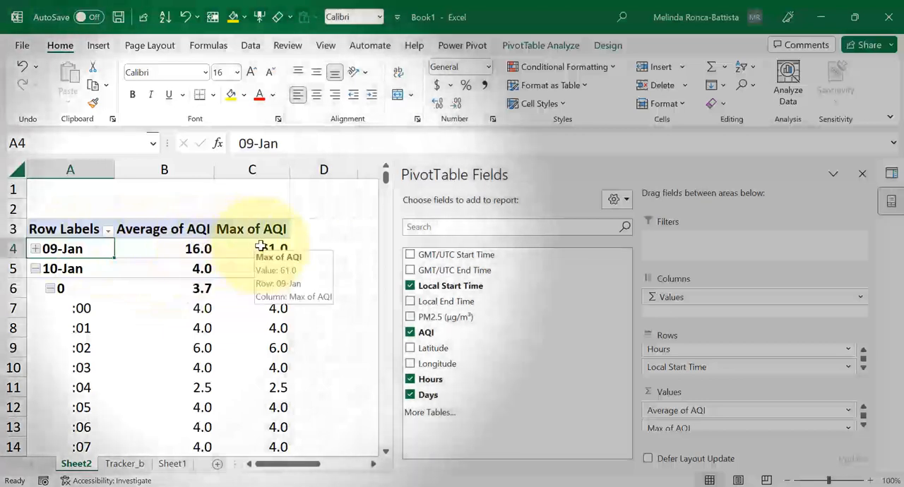
pyautogui.moveTo(184, 248)
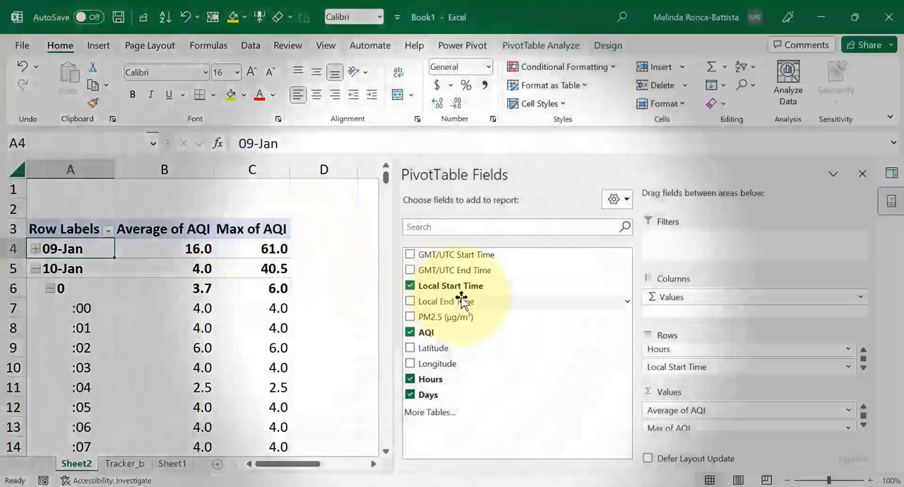
# - Add PM2.5 (µg/m³) to the PivotTable's values, place a second copy ahead of the AQI values and summarize that copy by Average
pyautogui.click(411, 318)
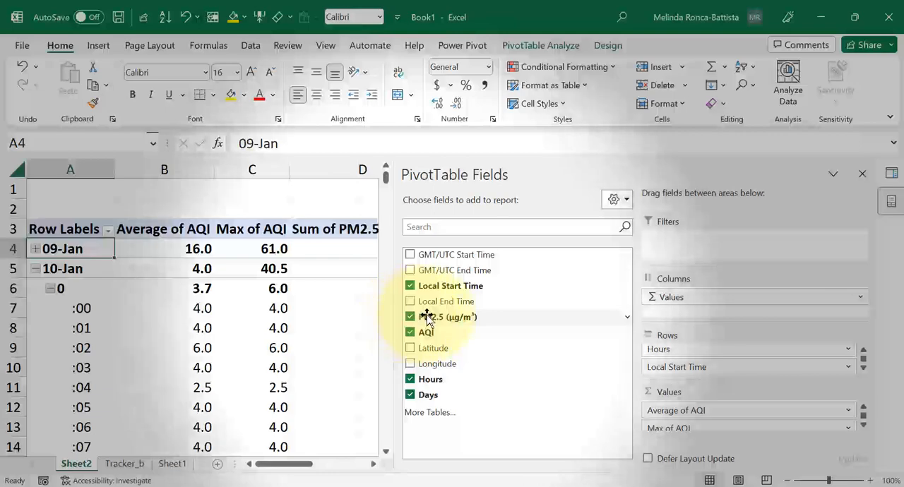
pyautogui.moveTo(427, 319)
pyautogui.mouseDown()
pyautogui.moveTo(636, 375)
pyautogui.moveTo(695, 416)
pyautogui.mouseUp()
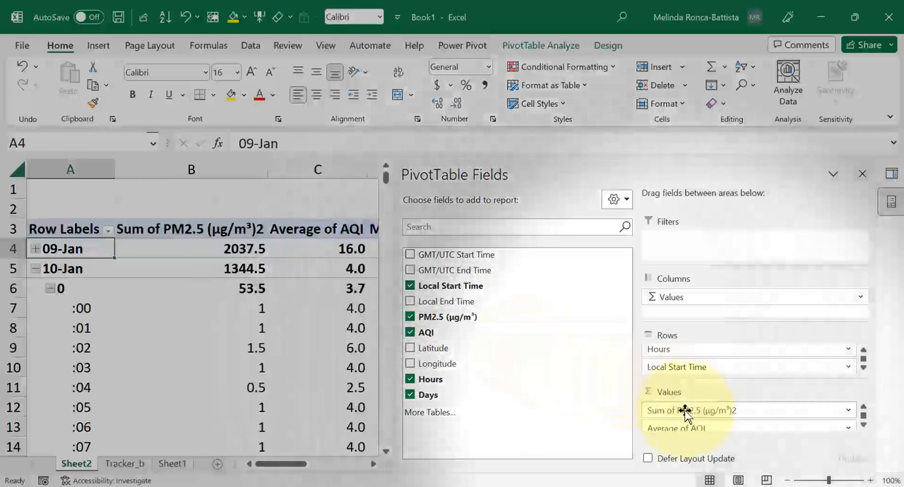
pyautogui.click(683, 411)
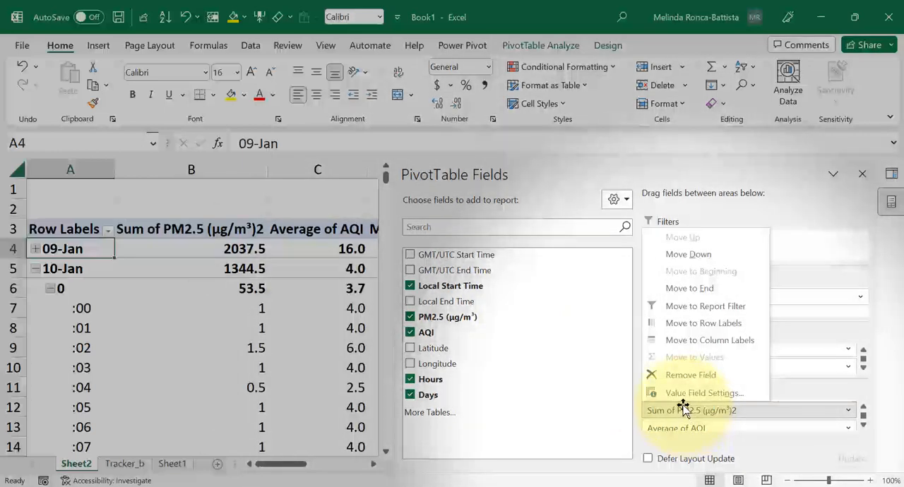
pyautogui.click(681, 393)
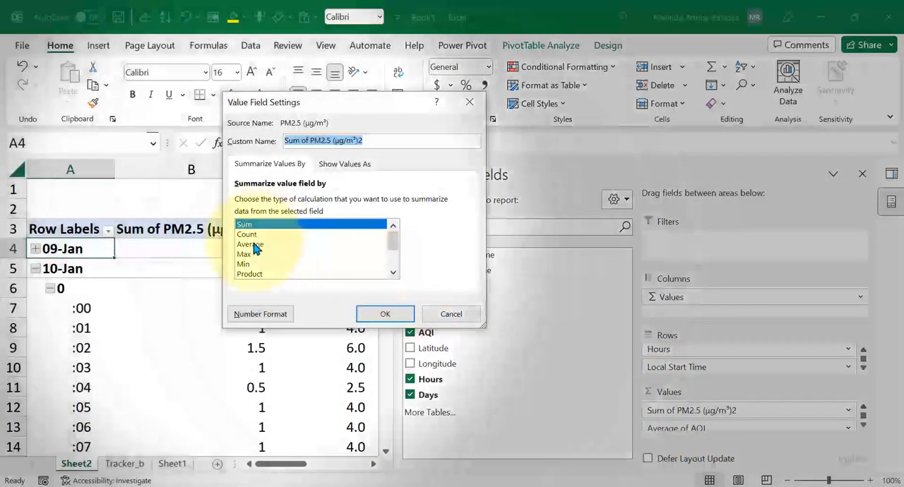
pyautogui.click(253, 245)
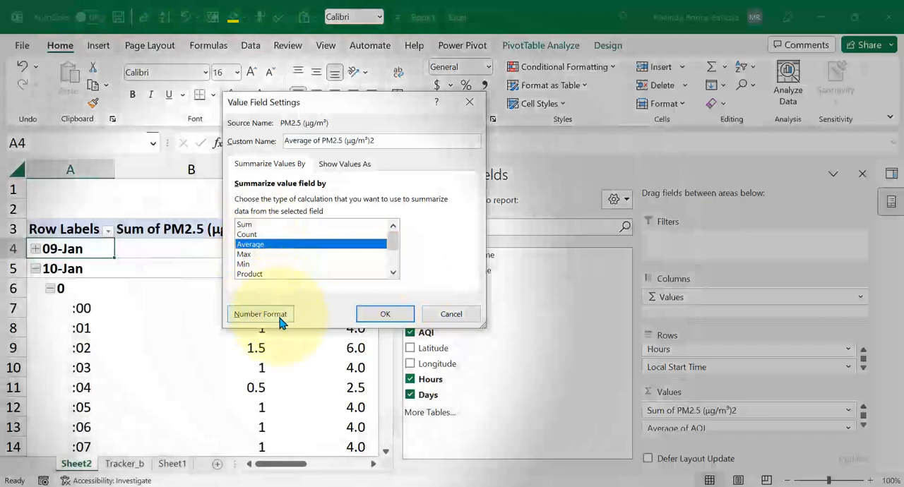
# - Format the first PM2.5 value field as Number with 1 decimal place and apply the field settings
pyautogui.click(277, 314)
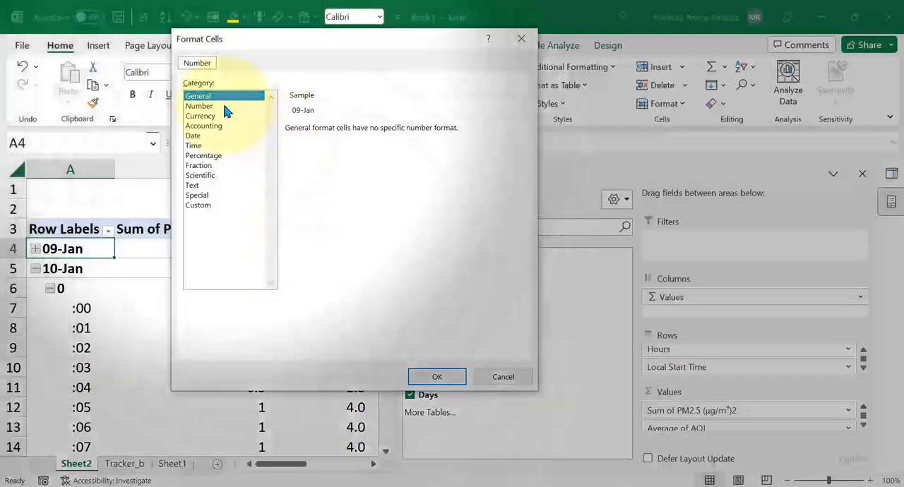
pyautogui.click(225, 106)
pyautogui.click(381, 133)
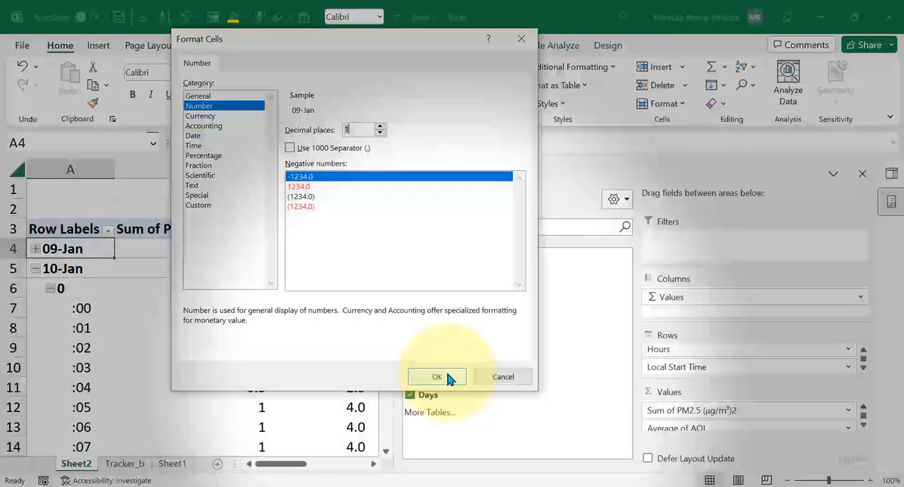
pyautogui.click(449, 378)
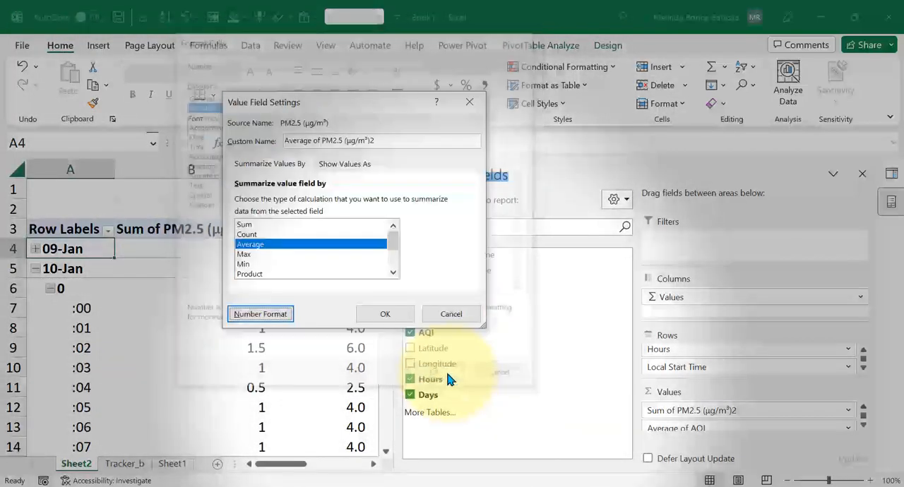
pyautogui.click(384, 314)
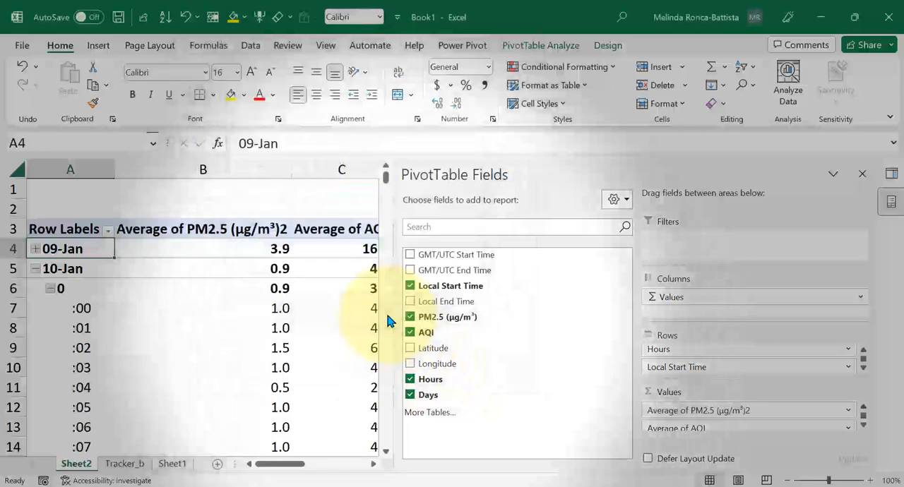
# - Expand the 09-Jan group in the PivotTable and select an empty cell above the table
pyautogui.click(326, 194)
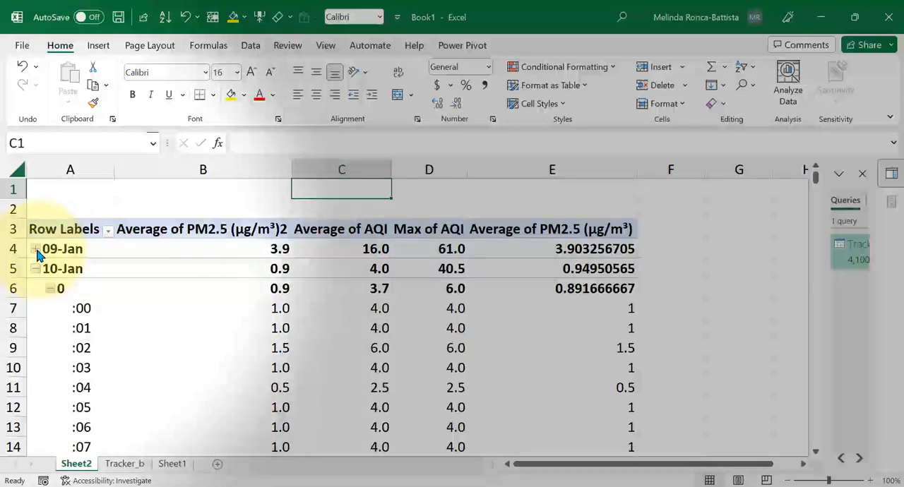
pyautogui.click(35, 250)
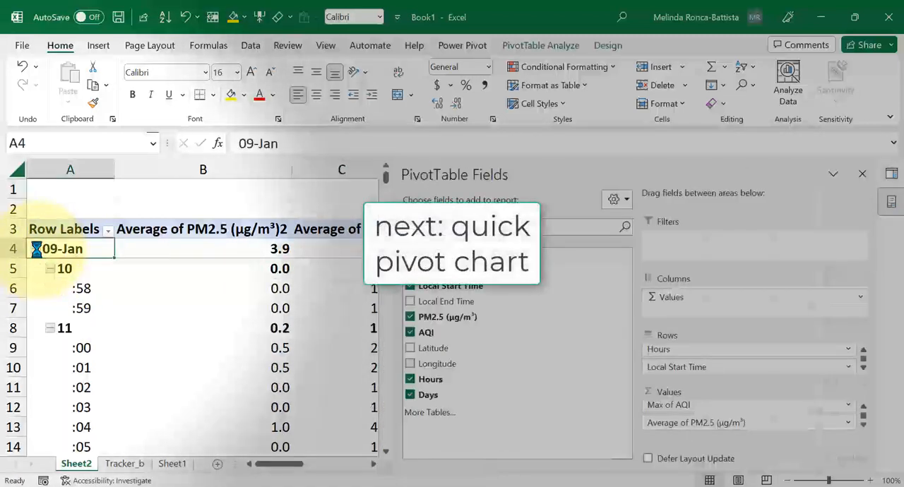
pyautogui.click(78, 203)
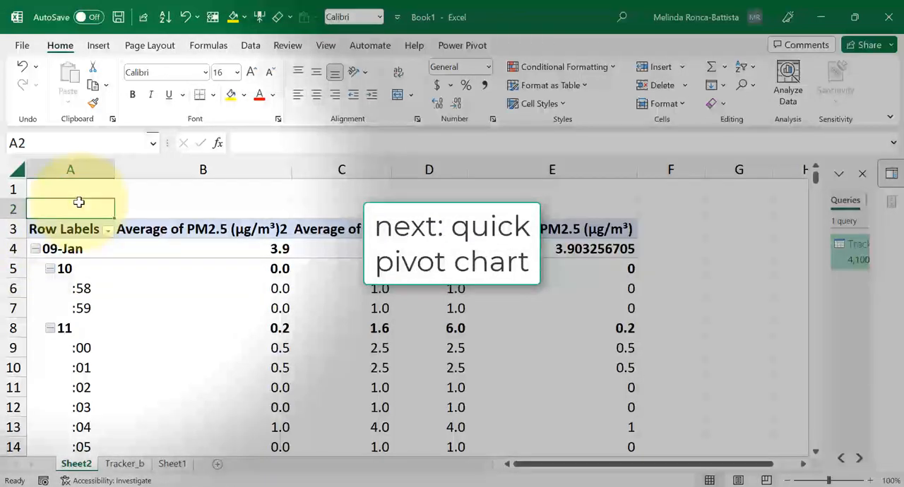